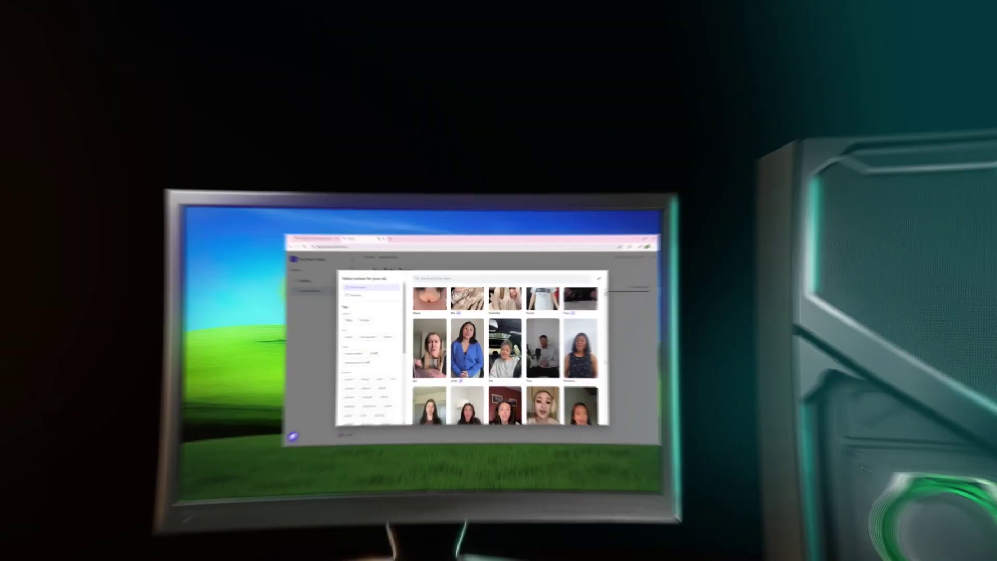
pyautogui.scroll(-3, 607, 290)
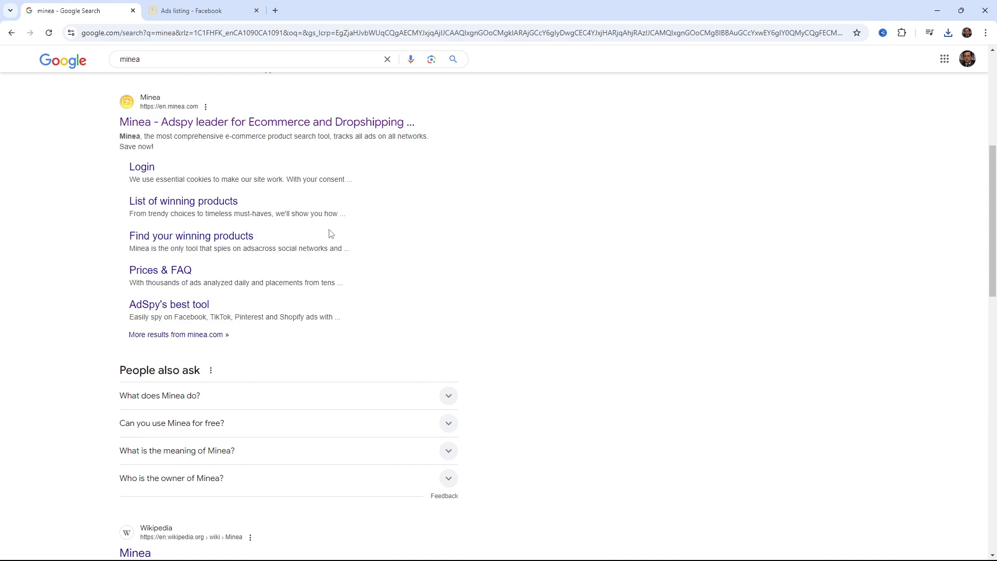
# Filter the neck massager ad listing to Video media, Shopify stores and 1,000–10,000 likes.
pyautogui.click(194, 11)
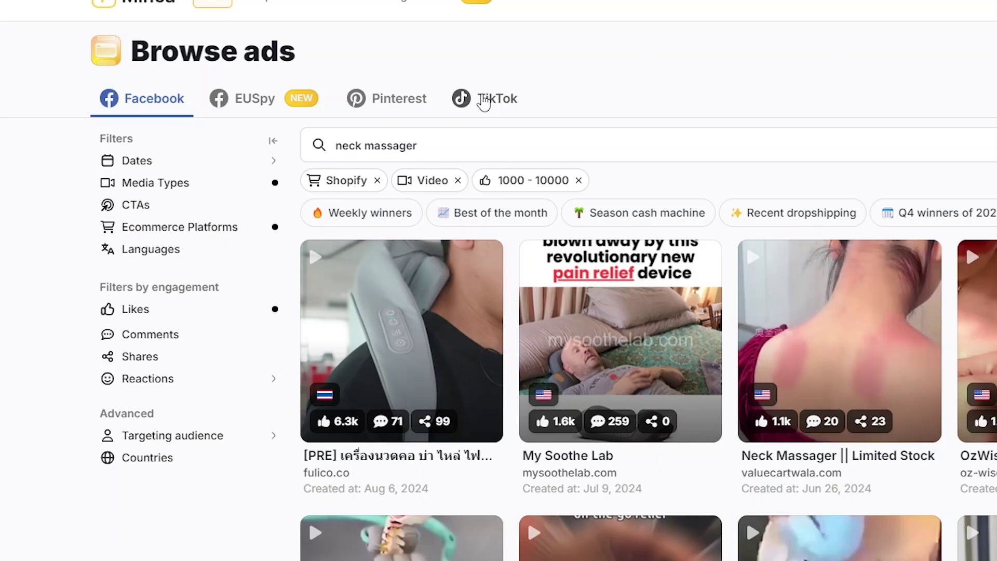
pyautogui.click(187, 160)
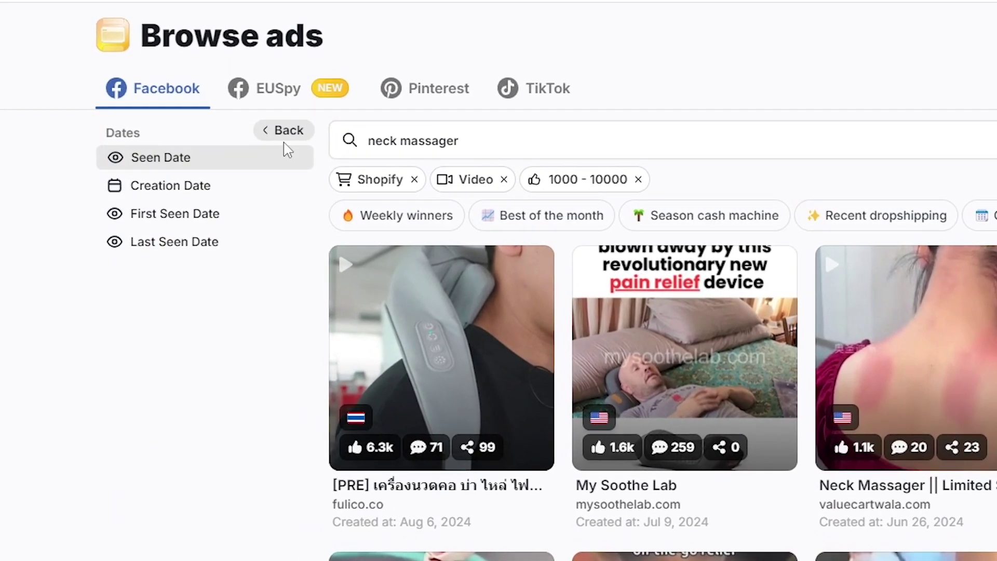
pyautogui.click(283, 137)
pyautogui.click(193, 186)
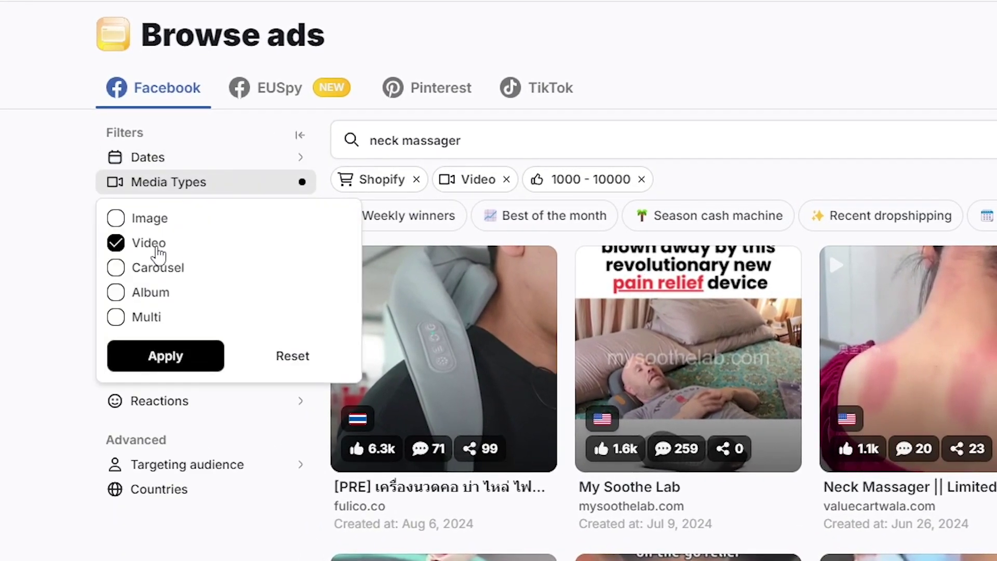
pyautogui.click(180, 356)
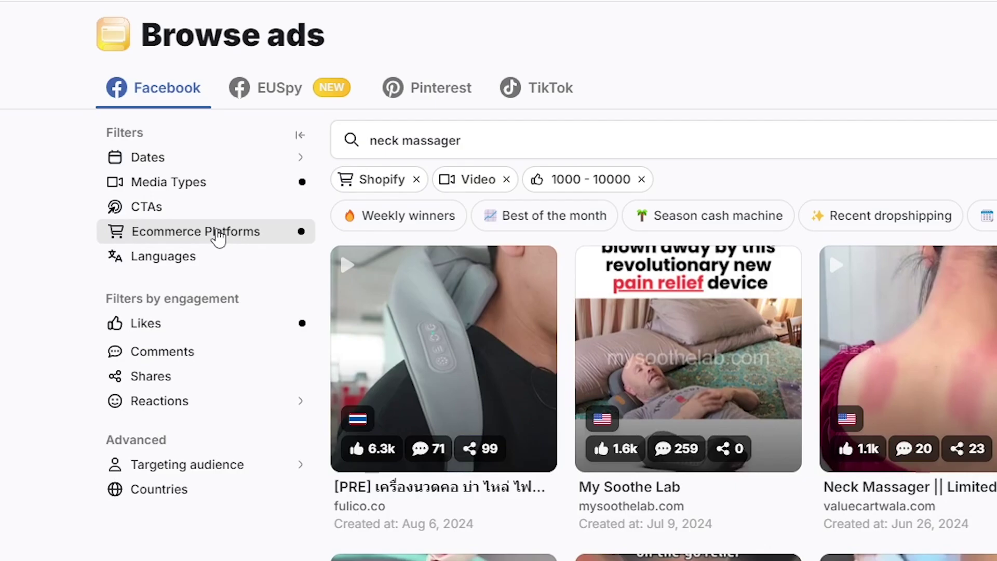
pyautogui.click(209, 232)
pyautogui.click(187, 466)
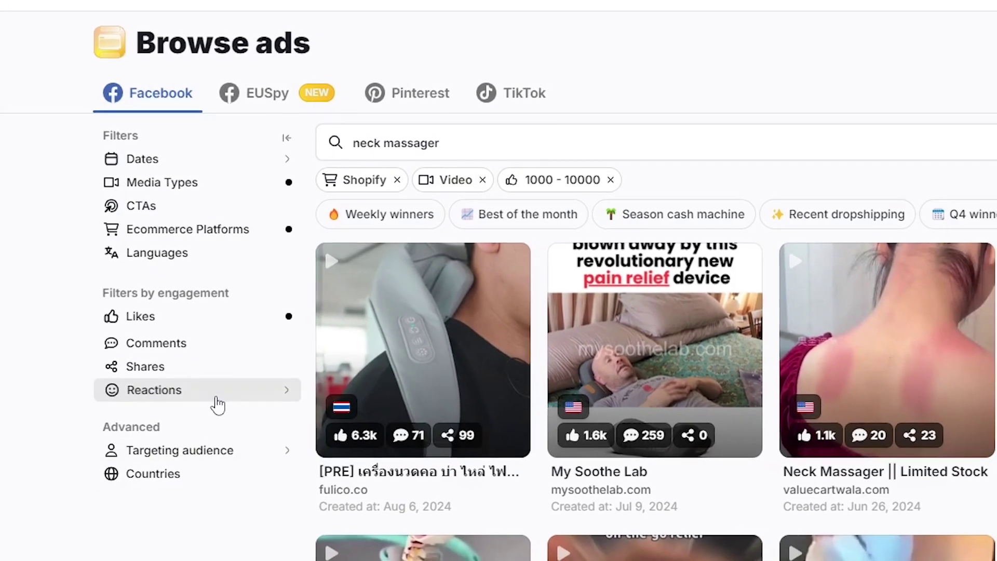
pyautogui.click(225, 312)
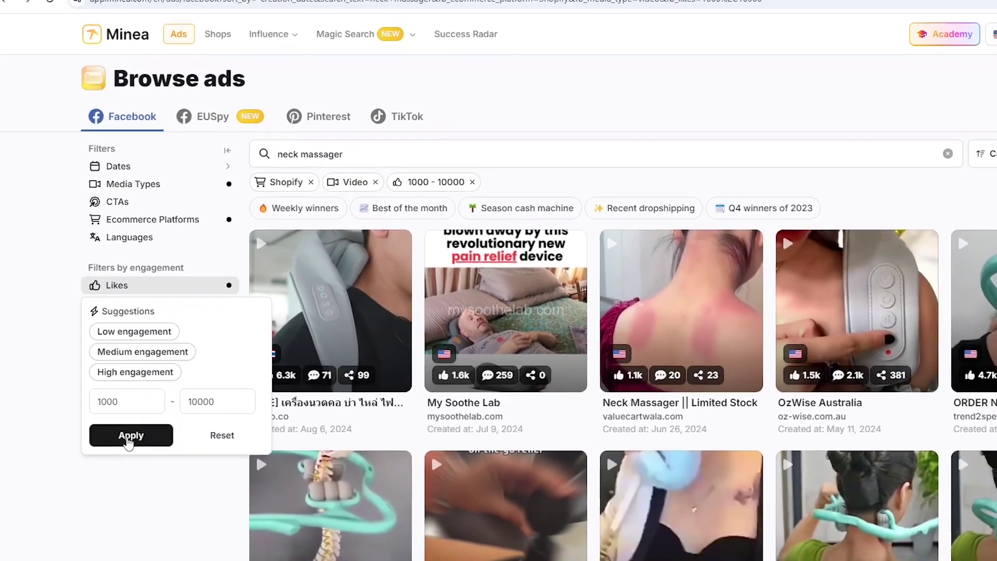
pyautogui.click(129, 436)
pyautogui.scroll(-2, 592, 327)
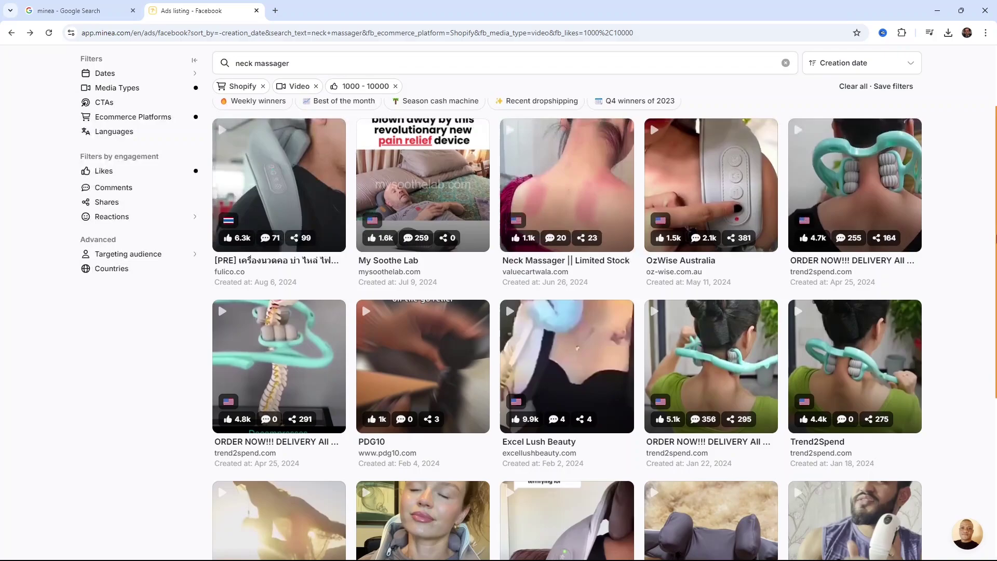
pyautogui.scroll(-3, 592, 327)
pyautogui.scroll(5, 701, 305)
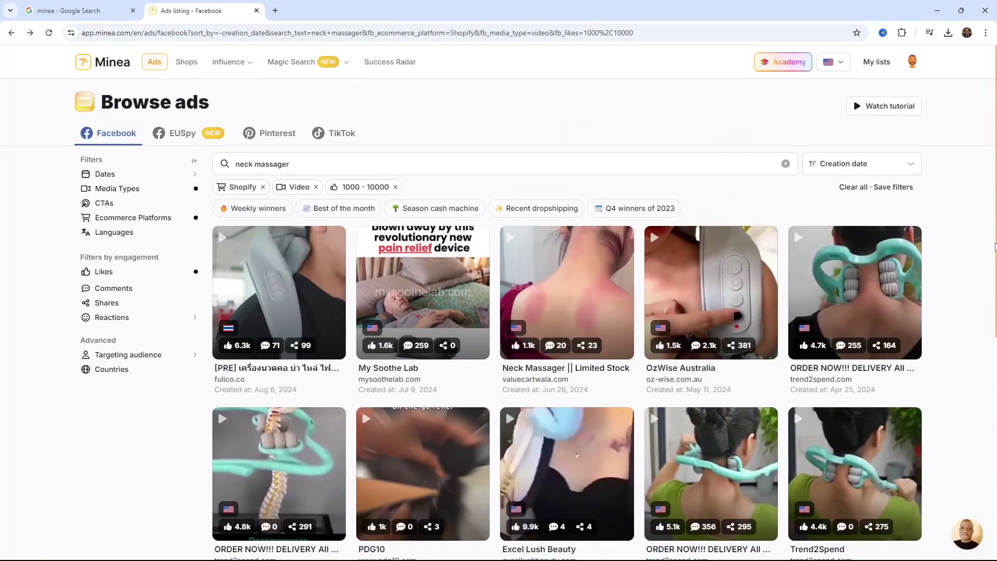
# Open the OzWise Australia ad's quickview and its original Facebook post.
pyautogui.click(702, 305)
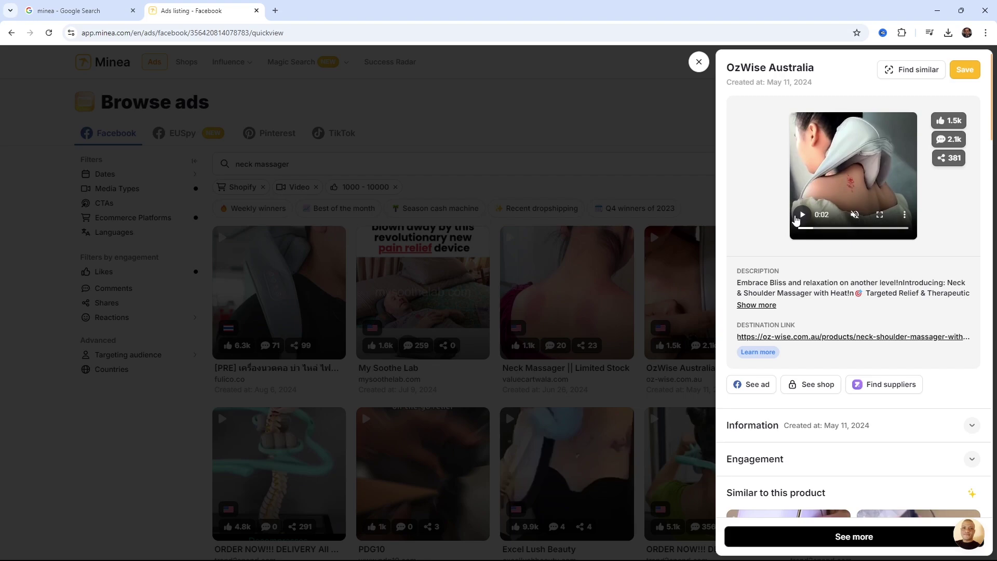
pyautogui.click(751, 384)
pyautogui.scroll(-2, 723, 285)
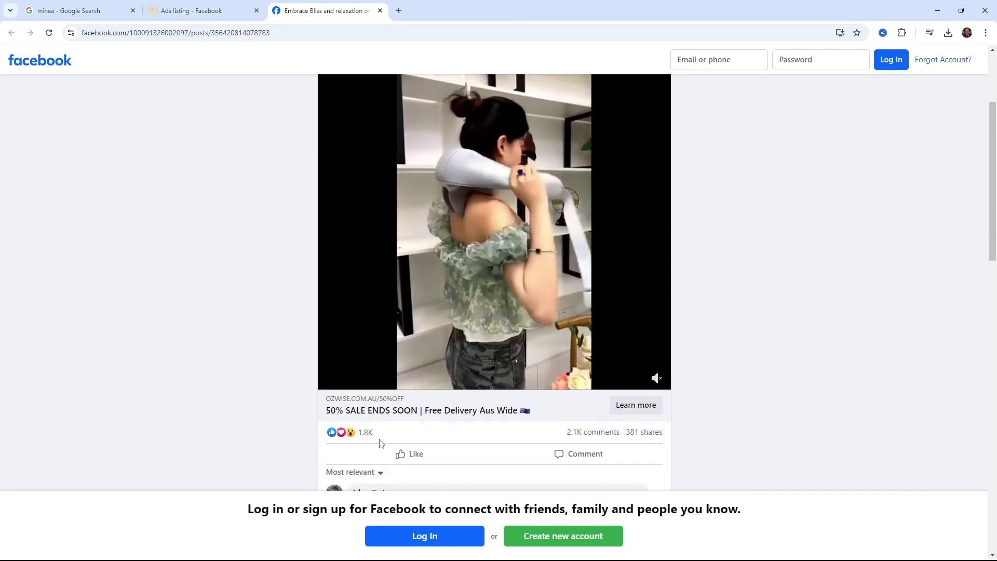
pyautogui.scroll(1, 751, 366)
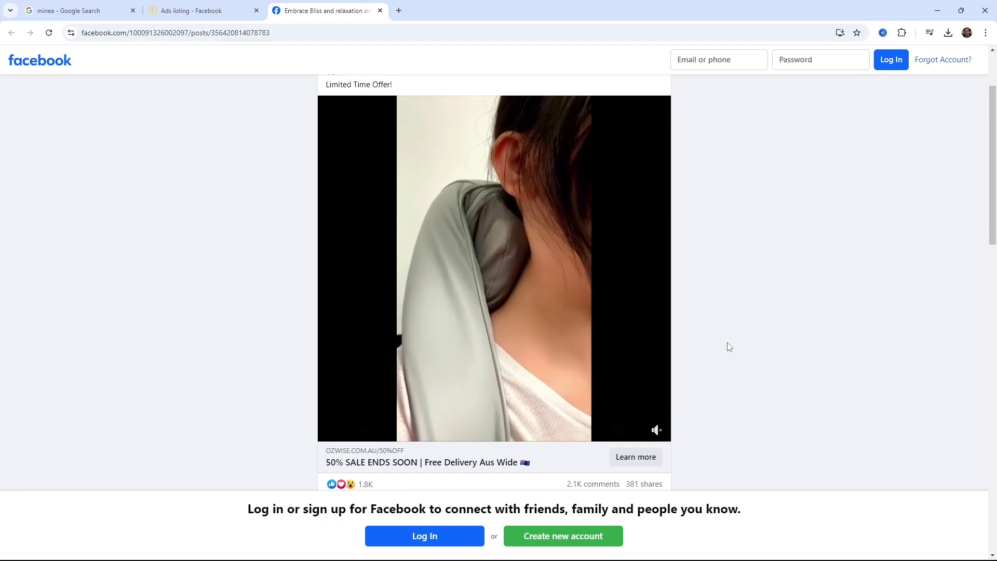
pyautogui.scroll(2, 447, 259)
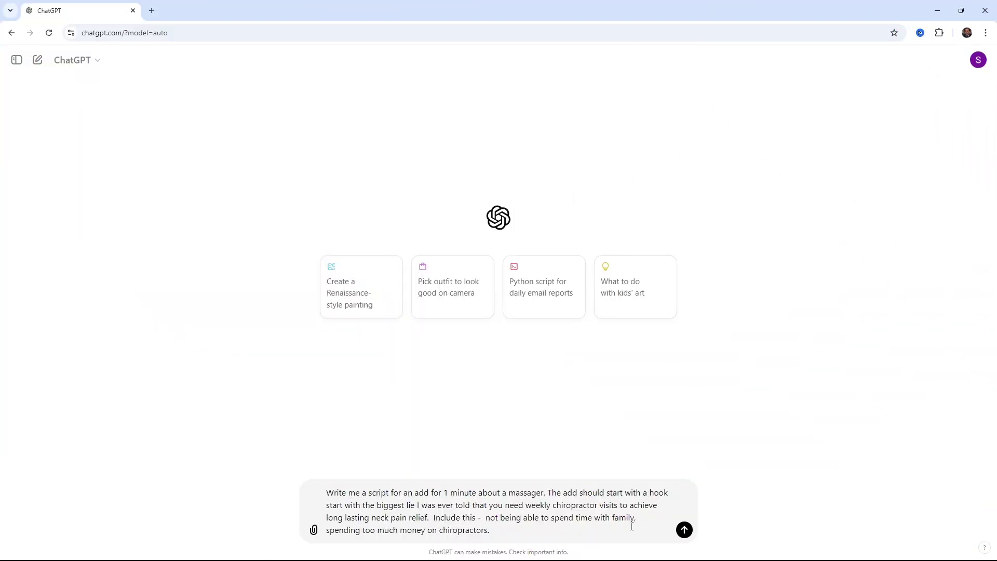
# Send ChatGPT the prompt for a one-minute neck massager ad script.
pyautogui.click(685, 532)
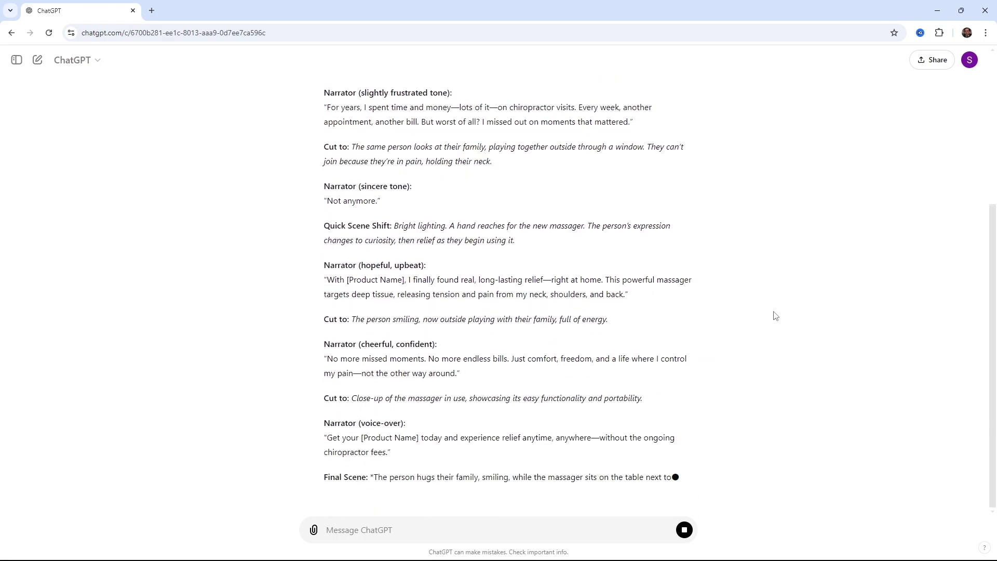
pyautogui.scroll(5, 771, 312)
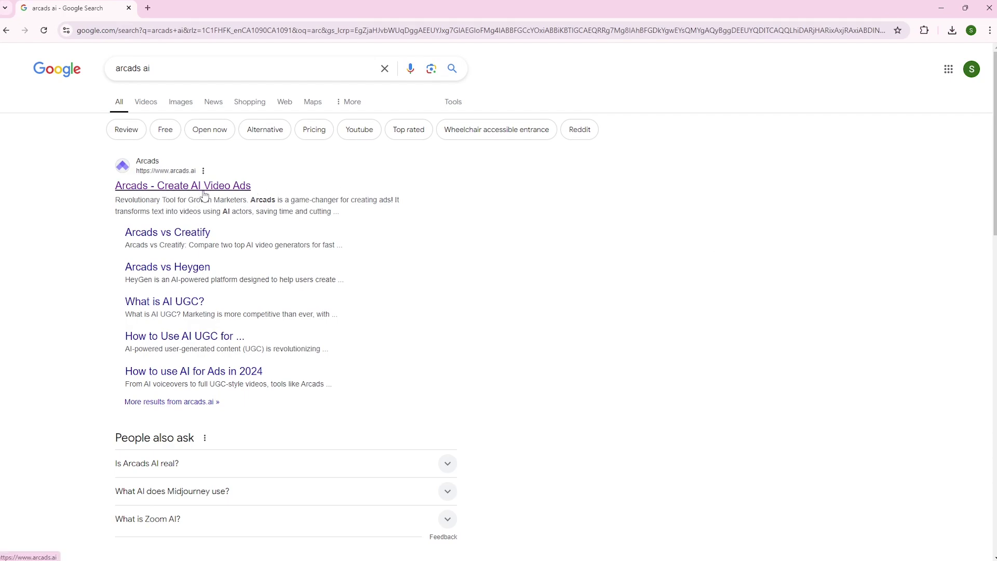
# Open the 'Arcads - Create AI Video Ads' site from the Google results.
pyautogui.click(221, 187)
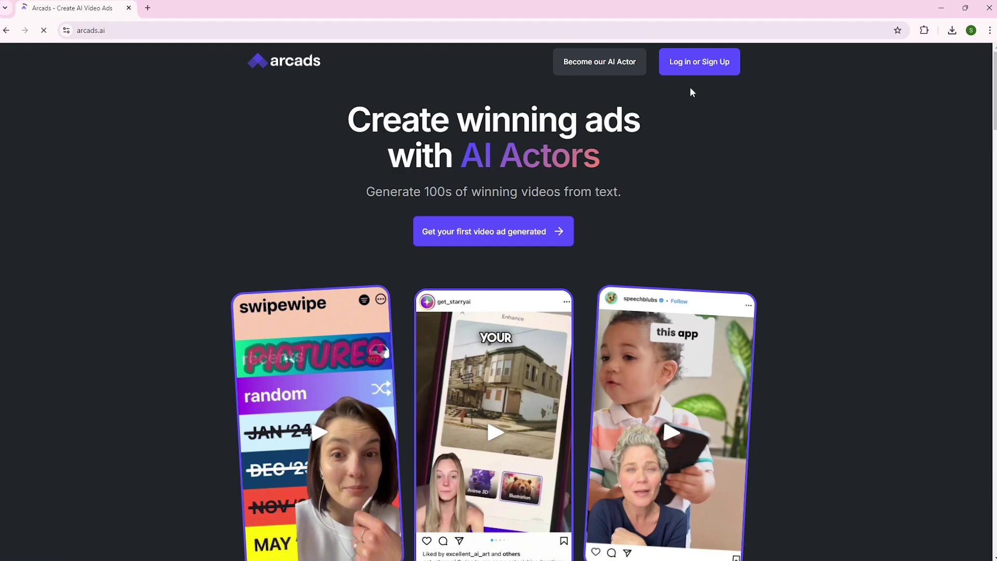
pyautogui.scroll(-1, 782, 170)
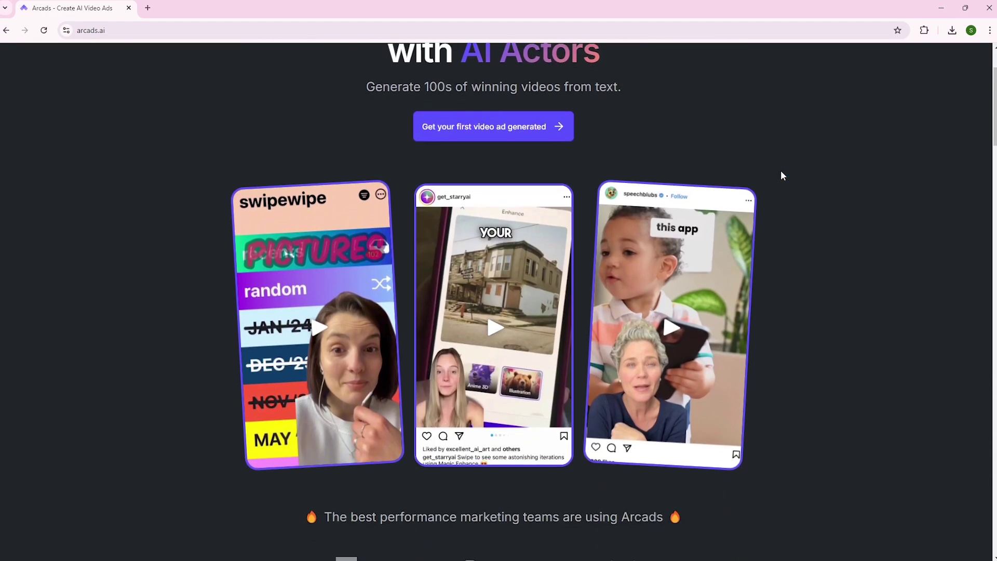
pyautogui.scroll(-1, 782, 172)
pyautogui.scroll(-2, 782, 173)
pyautogui.scroll(-1, 783, 175)
pyautogui.scroll(-2, 783, 176)
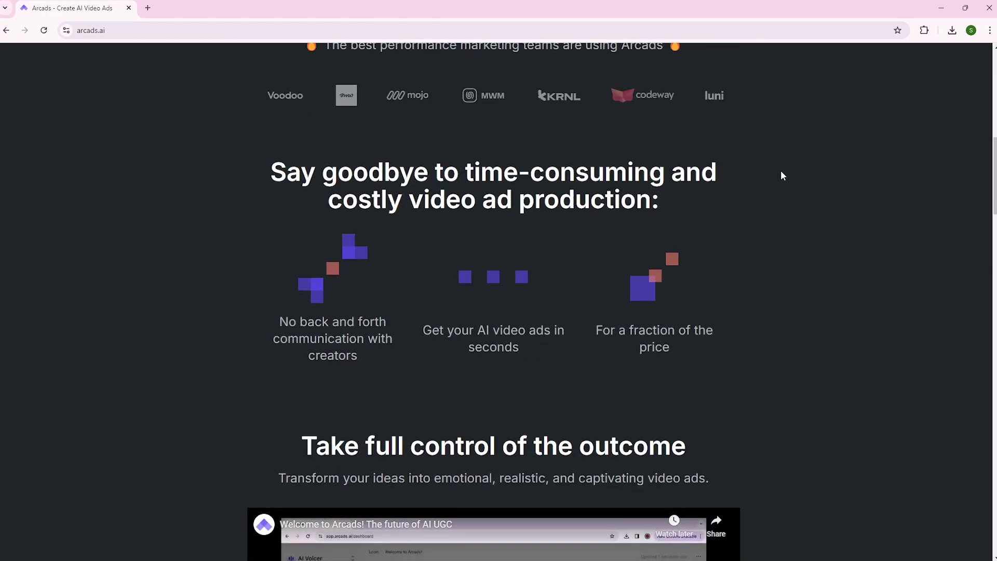
pyautogui.scroll(-1, 782, 175)
pyautogui.scroll(-1, 783, 176)
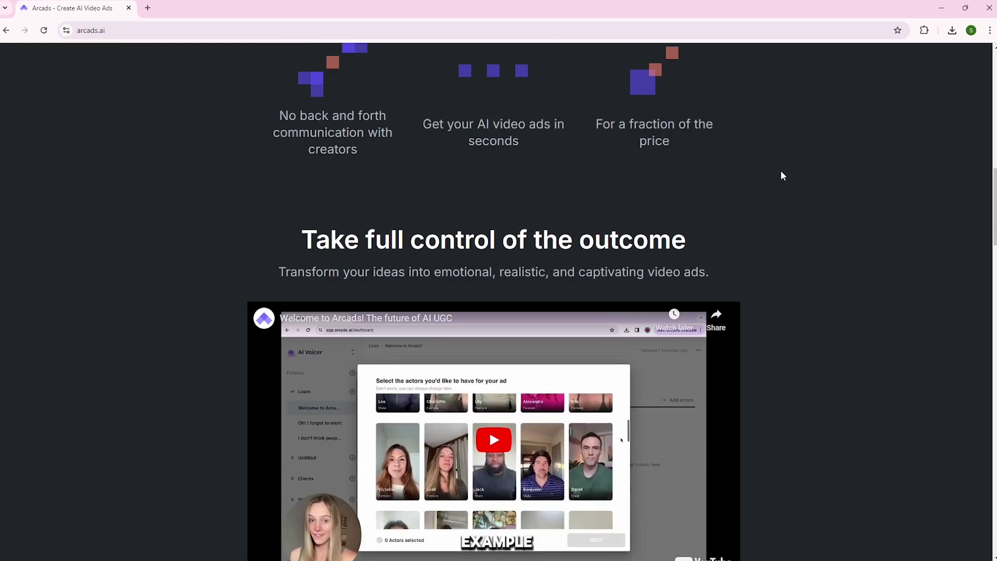
pyautogui.scroll(-1, 782, 176)
pyautogui.scroll(-1, 782, 175)
pyautogui.scroll(-2, 783, 175)
pyautogui.scroll(-2, 782, 175)
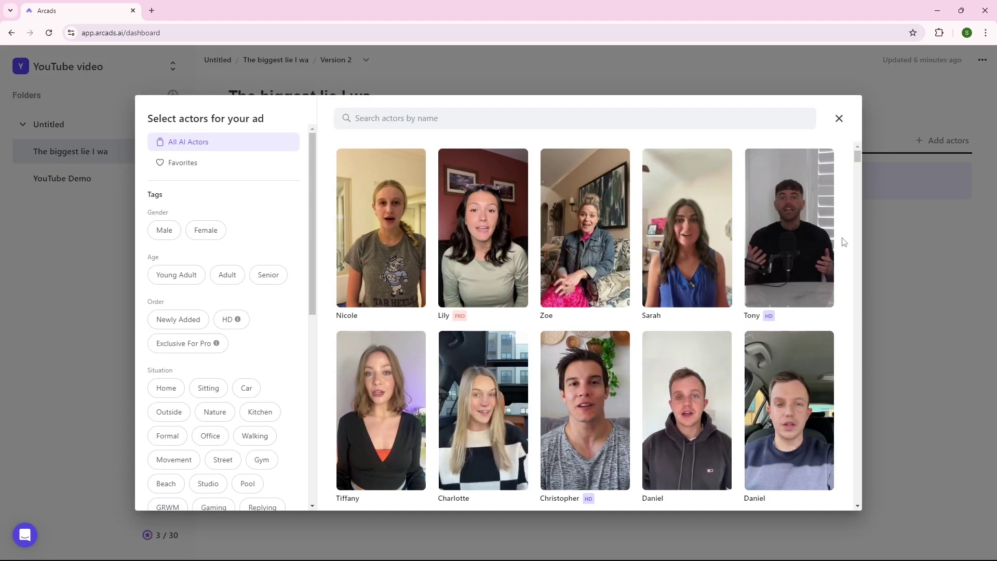
pyautogui.scroll(-2, 849, 247)
pyautogui.scroll(-3, 850, 249)
pyautogui.scroll(-2, 849, 253)
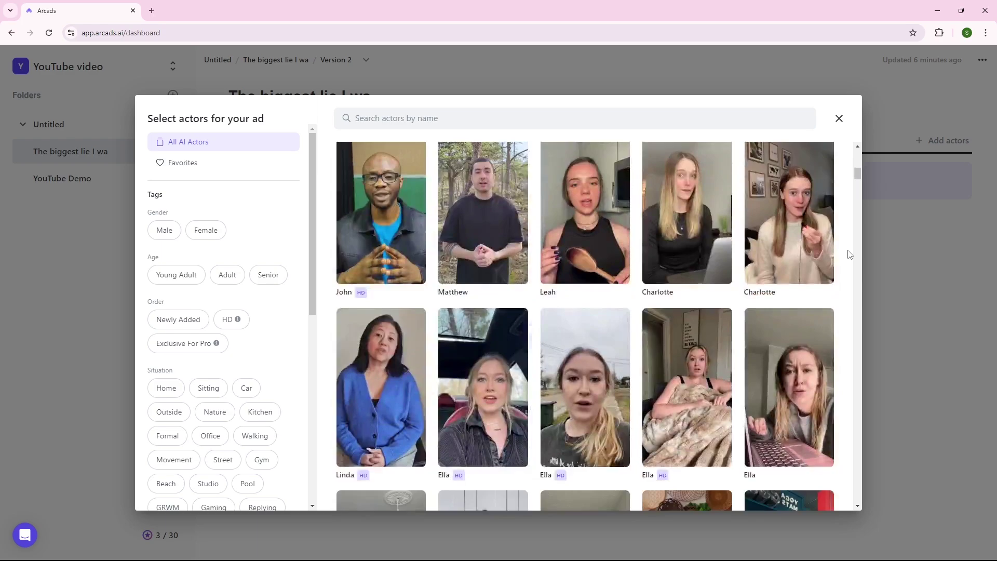
pyautogui.scroll(-3, 850, 257)
pyautogui.scroll(-2, 849, 258)
pyautogui.scroll(-2, 849, 260)
pyautogui.scroll(-2, 850, 261)
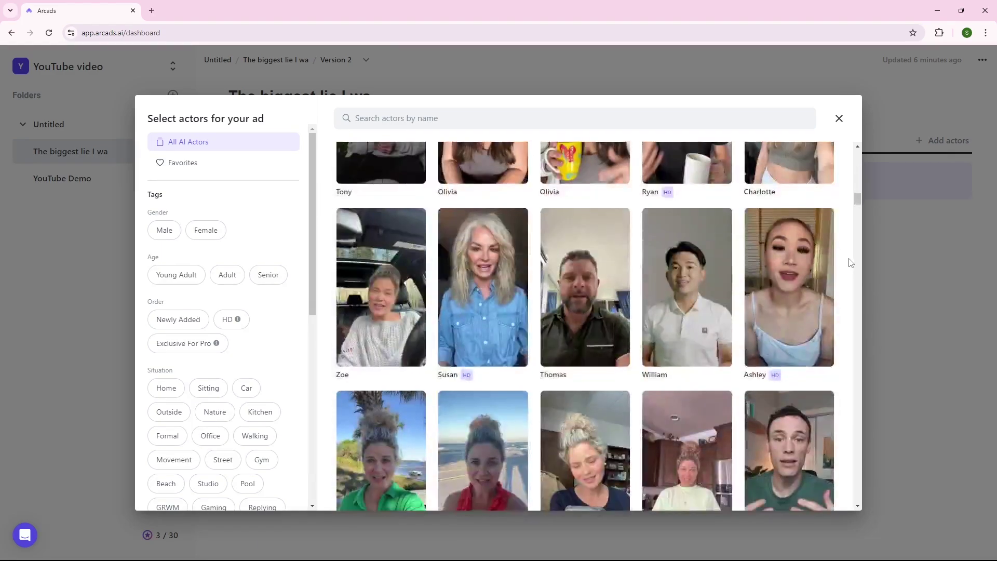
pyautogui.scroll(-1, 851, 263)
pyautogui.scroll(-3, 850, 263)
pyautogui.scroll(1, 850, 262)
pyautogui.scroll(4, 850, 263)
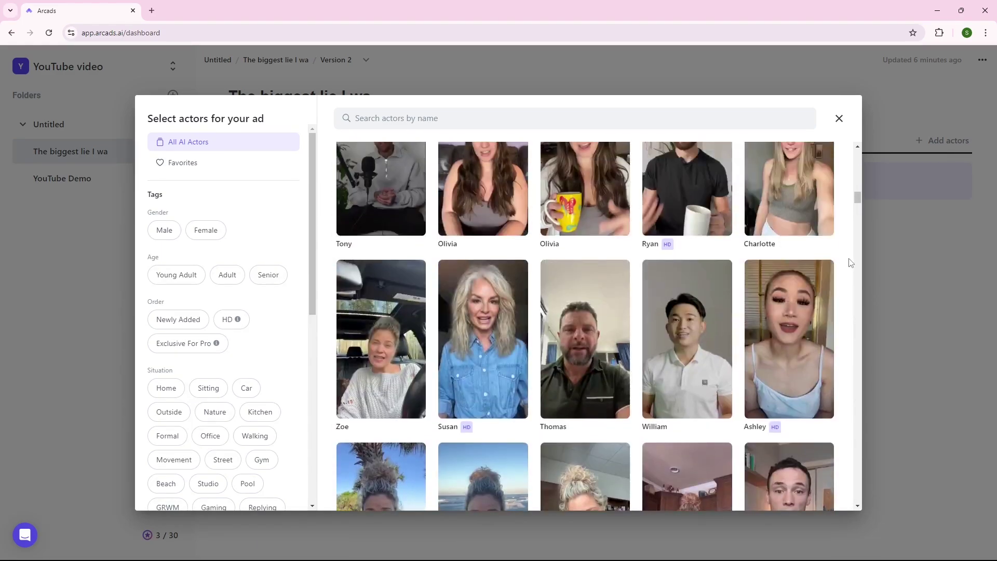
pyautogui.scroll(2, 850, 263)
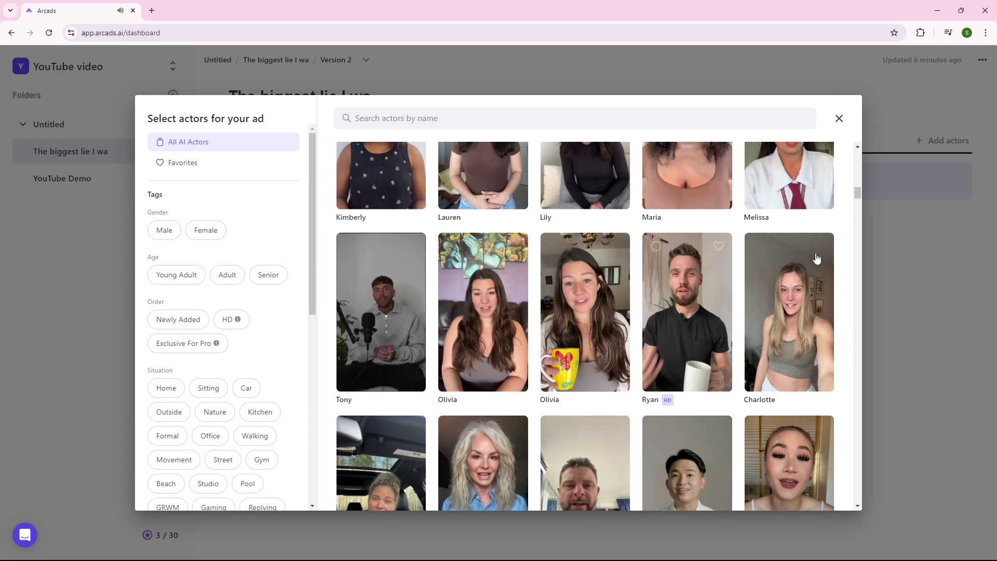
pyautogui.moveTo(860, 196); pyautogui.dragTo(864, 147)
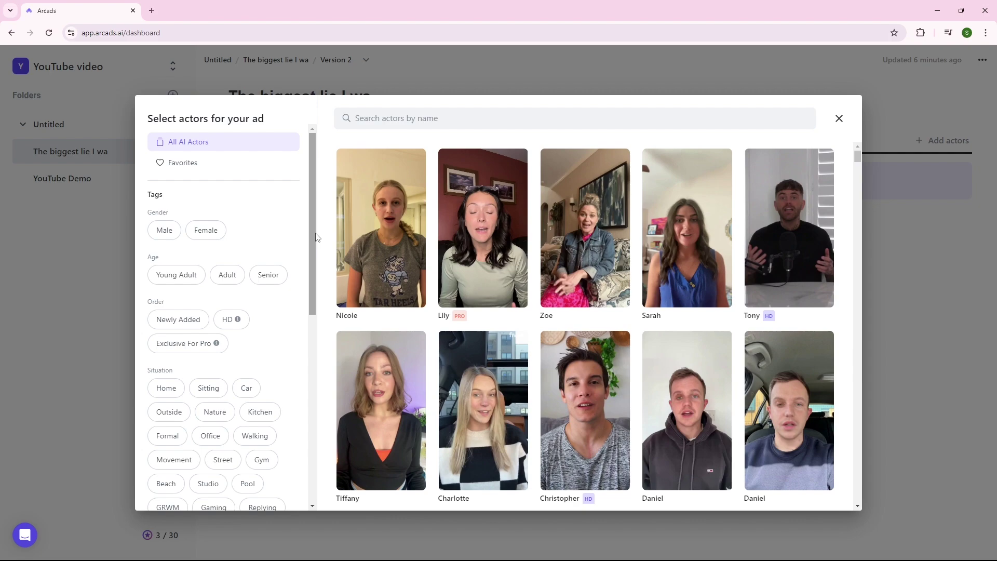
pyautogui.scroll(-2, 271, 241)
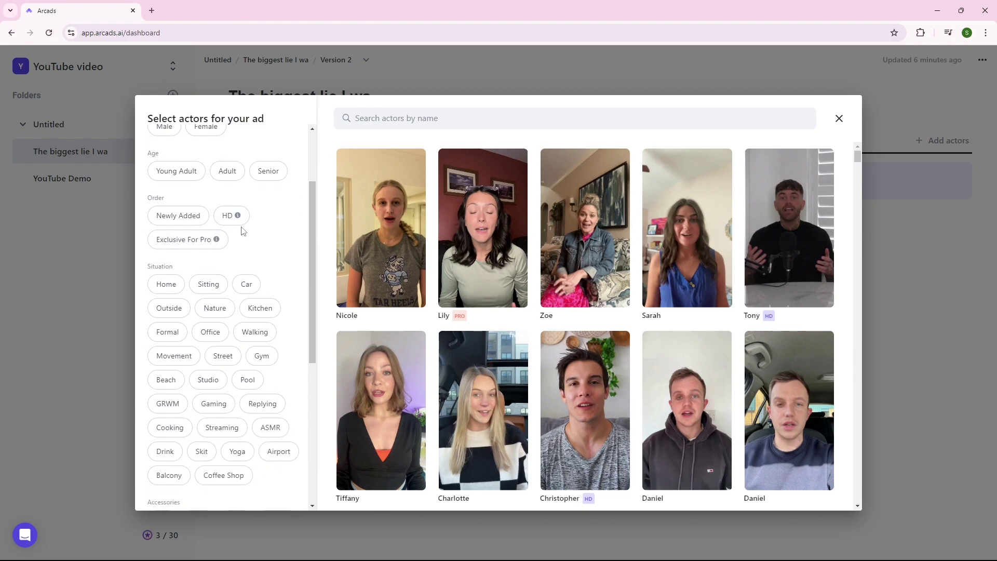
pyautogui.scroll(-1, 275, 253)
pyautogui.scroll(-1, 291, 239)
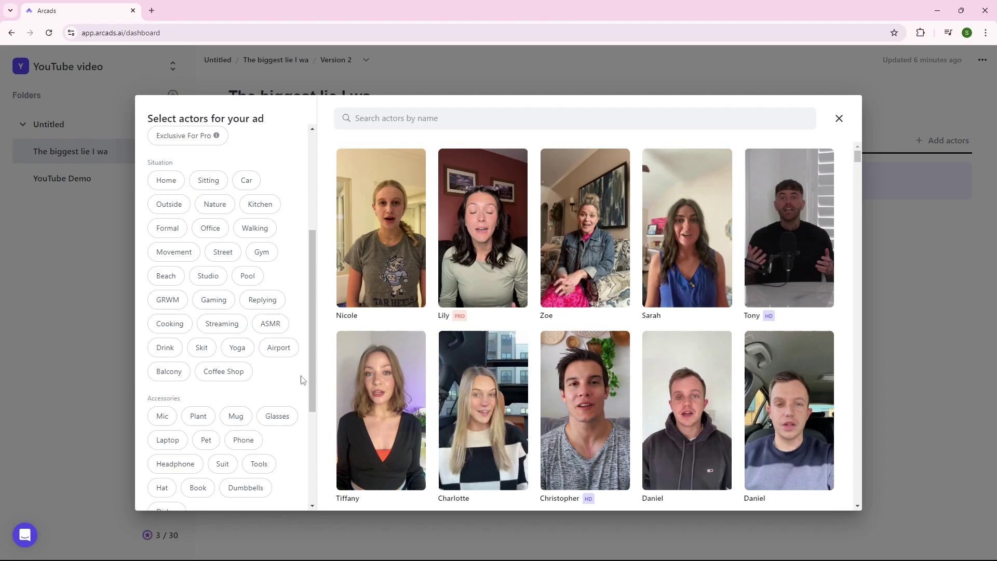
pyautogui.scroll(-2, 295, 374)
pyautogui.scroll(-2, 237, 411)
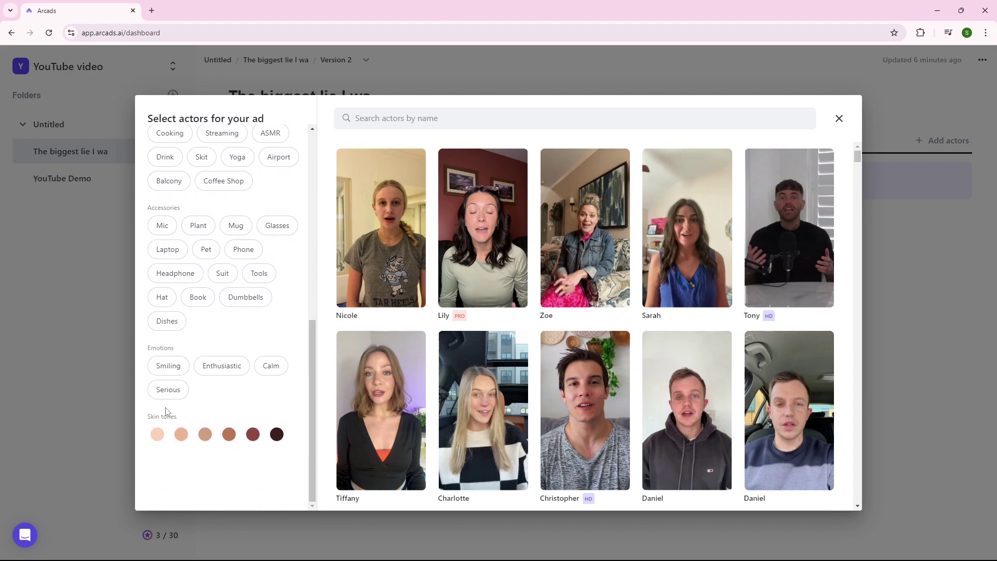
pyautogui.scroll(2, 252, 397)
pyautogui.scroll(2, 269, 371)
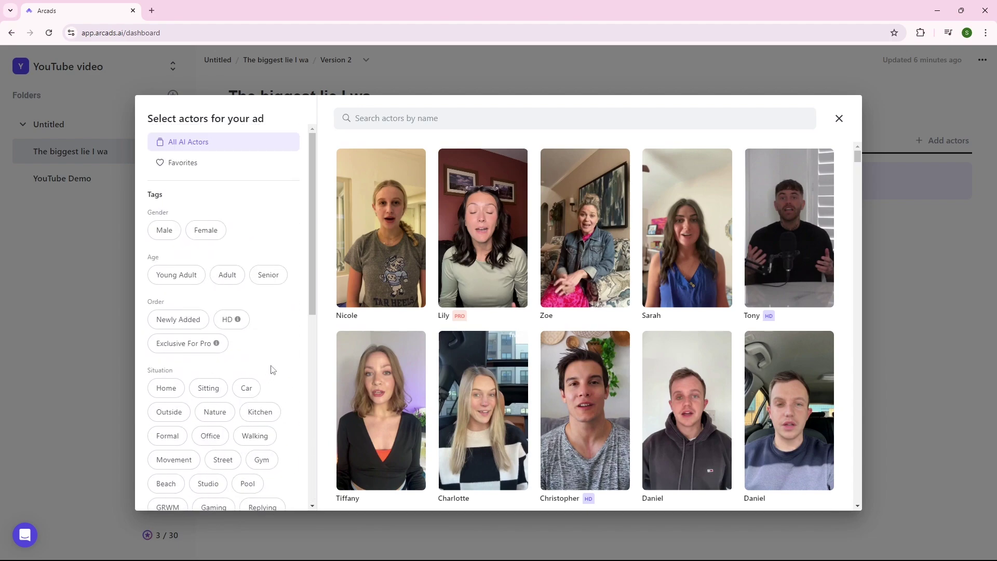
# Filter actors to Senior, pick Barbara, and add her to the script.
pyautogui.click(272, 279)
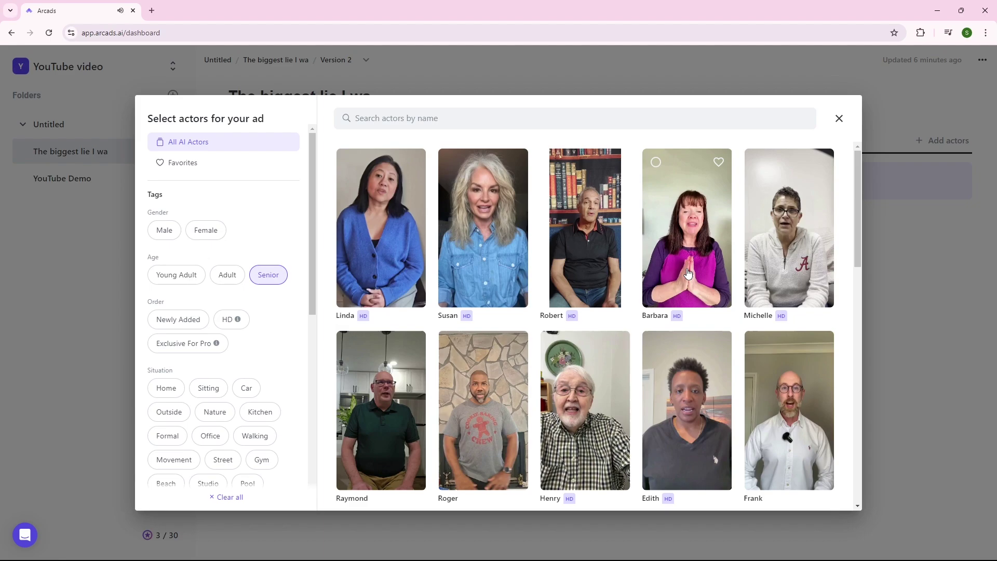
pyautogui.click(688, 273)
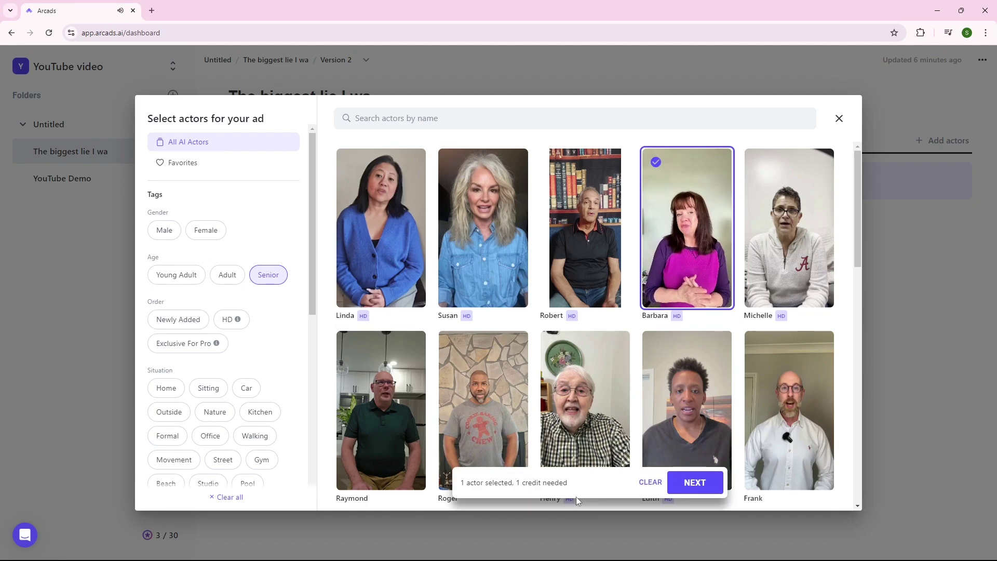
pyautogui.click(723, 483)
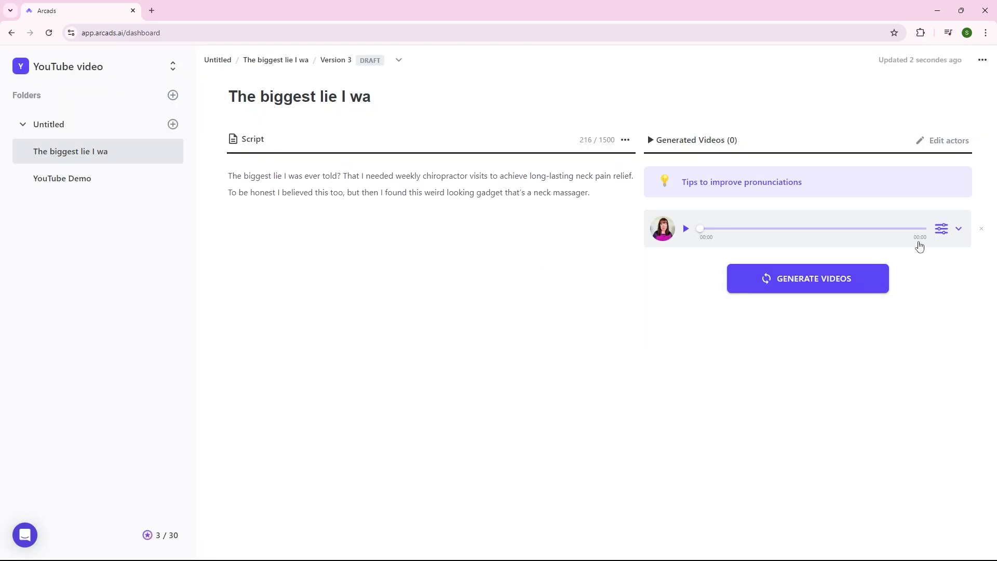
# Expand Barbara's voice settings, view the voice list, and close it unchanged.
pyautogui.click(941, 230)
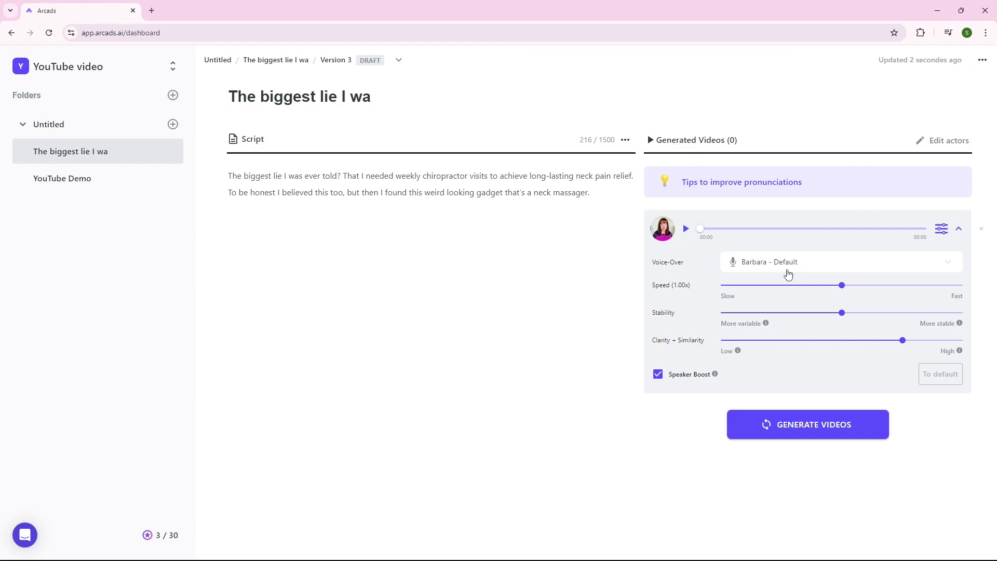
pyautogui.click(789, 269)
pyautogui.scroll(-1, 474, 364)
pyautogui.scroll(-2, 468, 432)
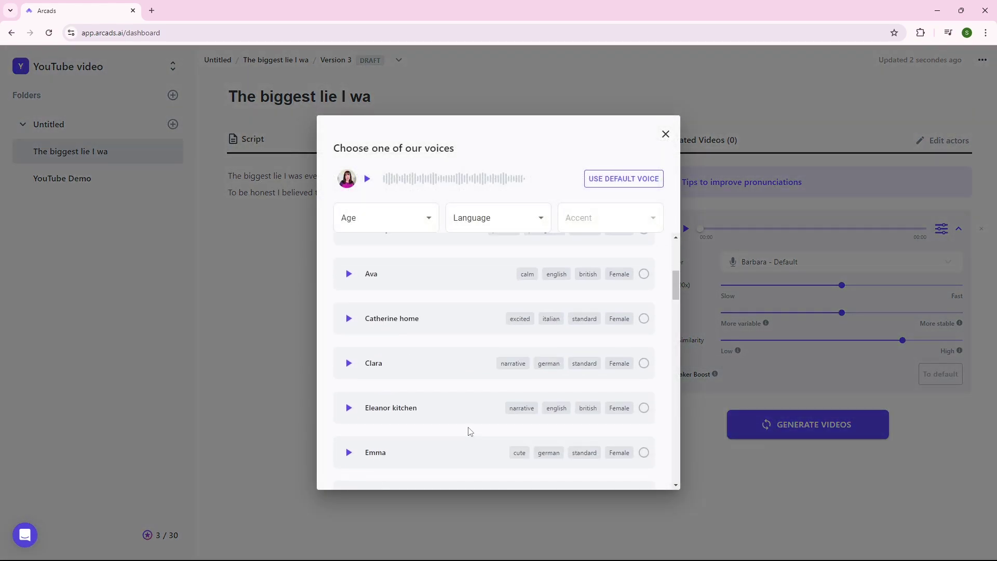
pyautogui.scroll(3, 470, 402)
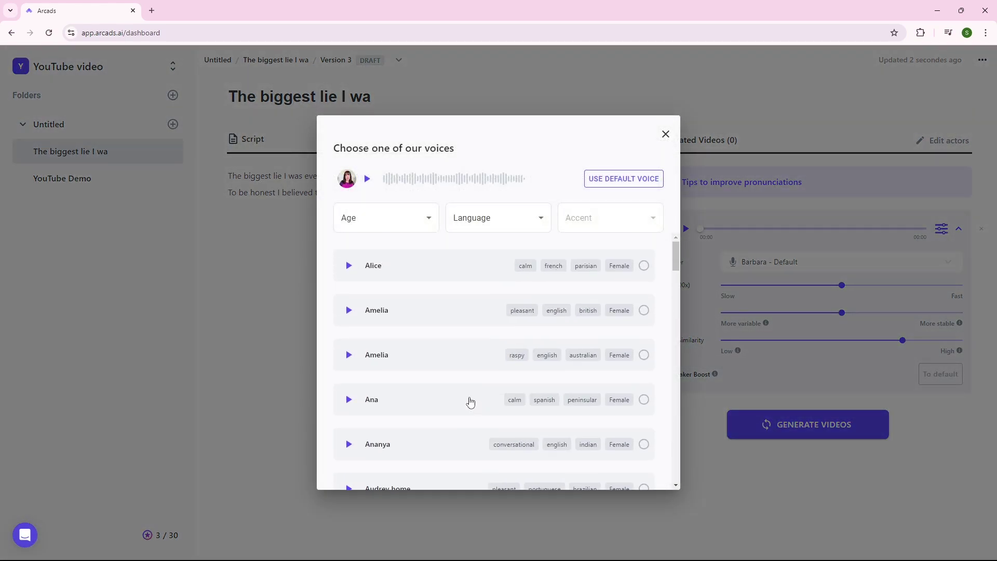
pyautogui.click(671, 139)
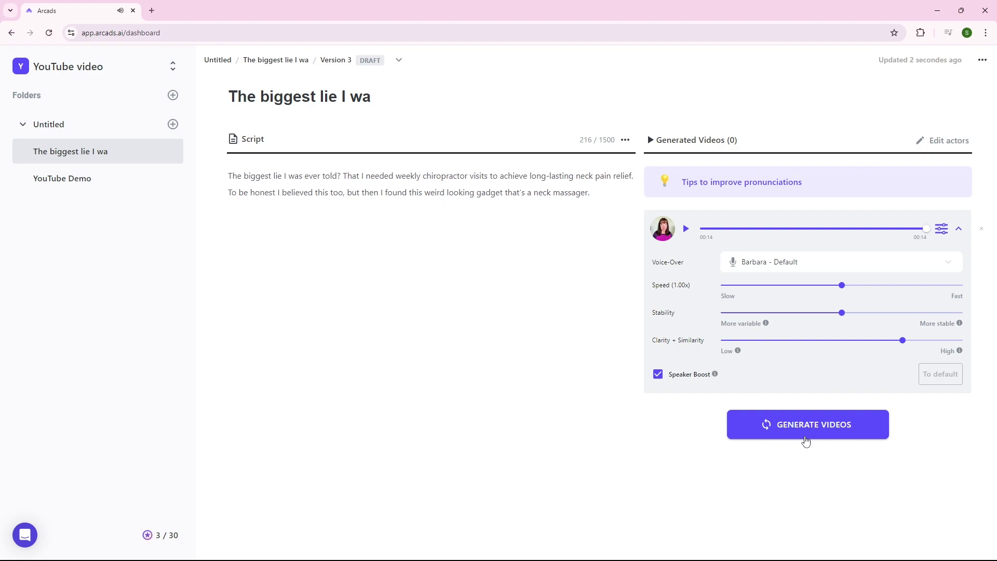
# Start and confirm generation of Barbara's neck massager video, spending a credit.
pyautogui.click(806, 442)
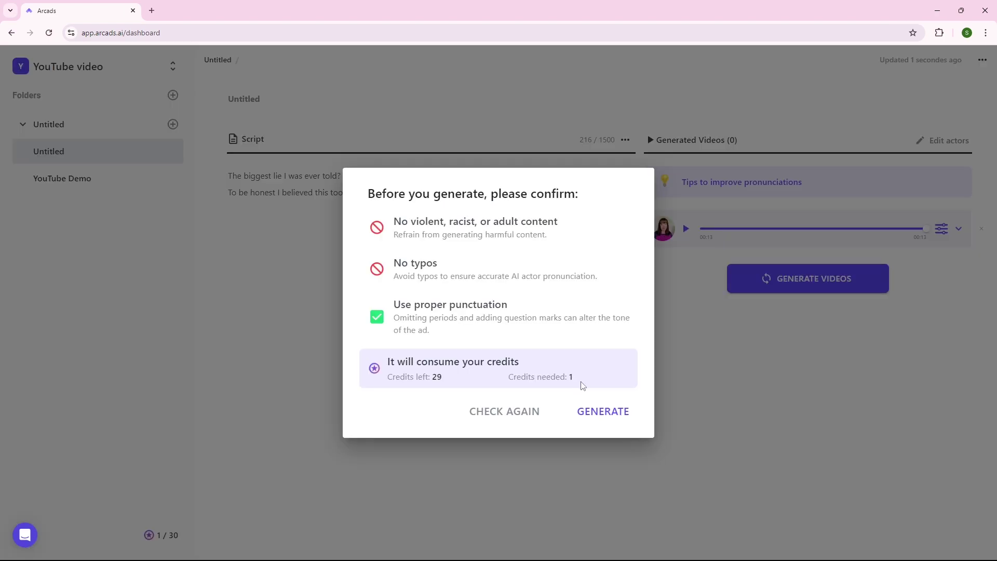
pyautogui.click(607, 413)
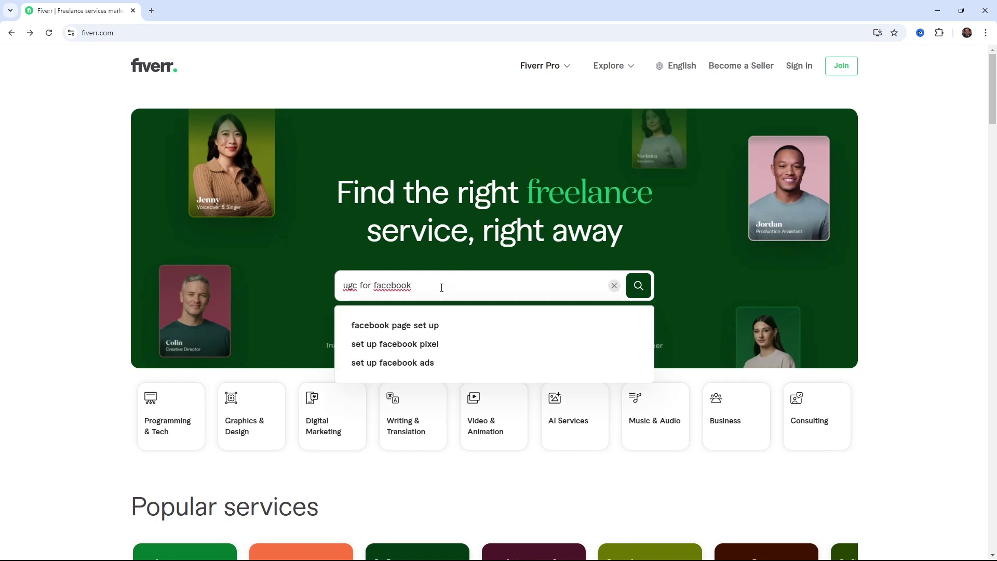
# Search Fiverr for 'ugc for facebook' and check the top gig's Standard and Premium prices.
pyautogui.click(639, 287)
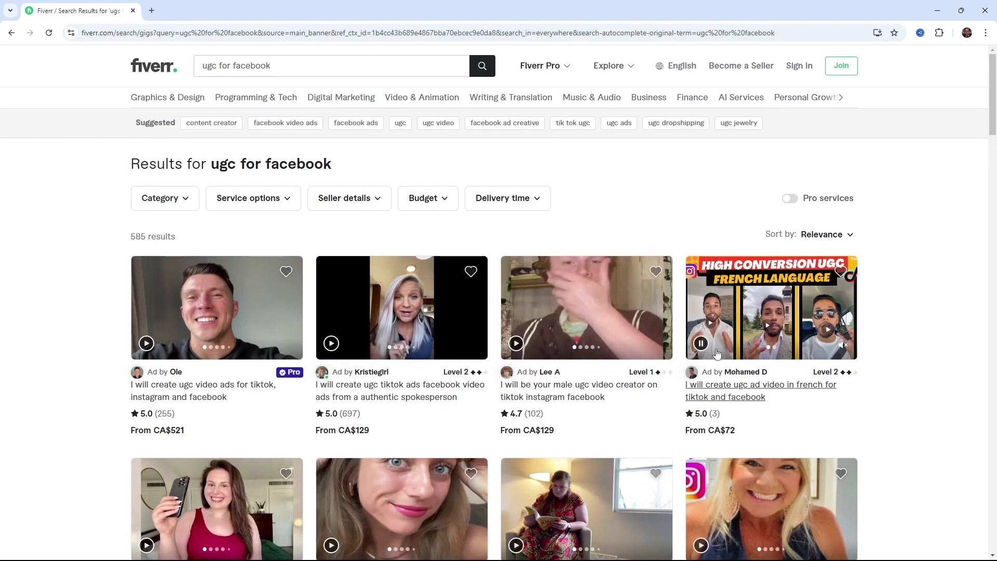
pyautogui.click(218, 399)
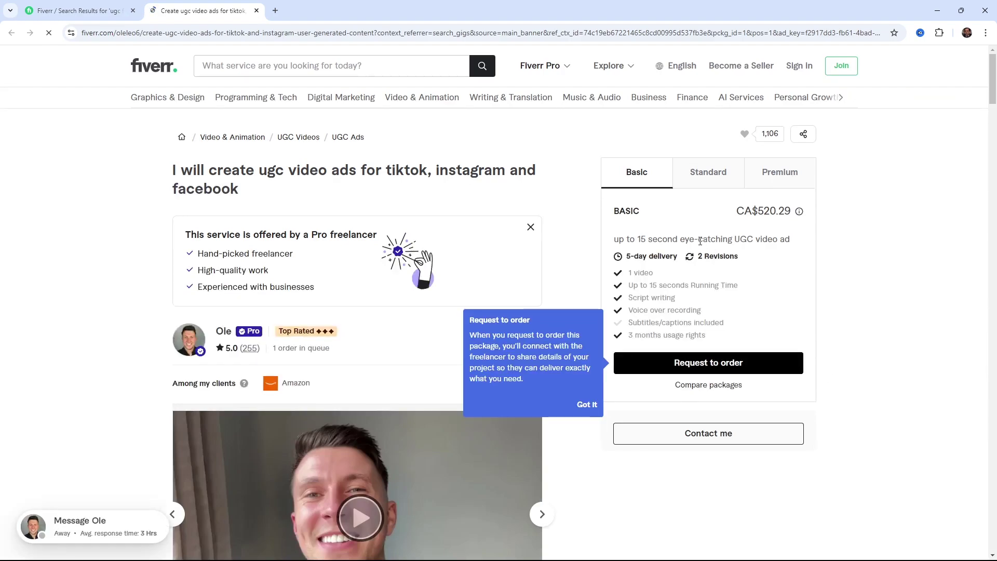
pyautogui.click(713, 184)
pyautogui.click(777, 185)
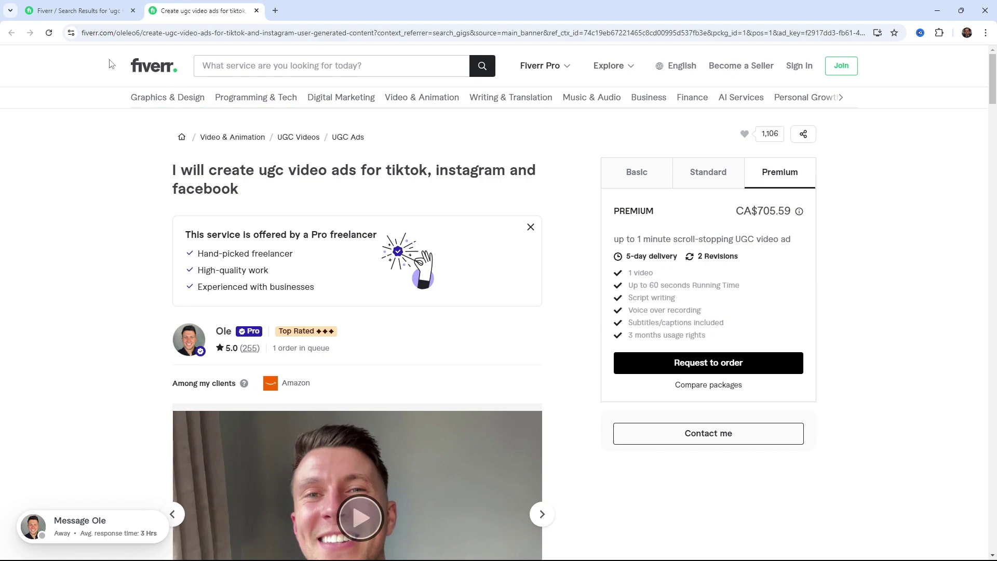
pyautogui.click(38, 14)
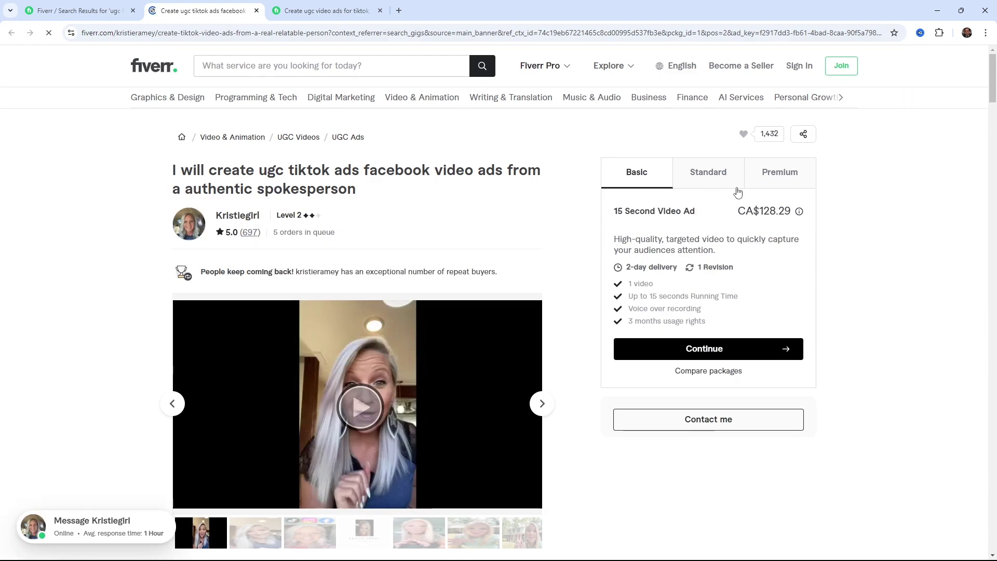
# Check the second gig's Standard and Premium package prices, then return to results.
pyautogui.click(737, 187)
pyautogui.click(784, 183)
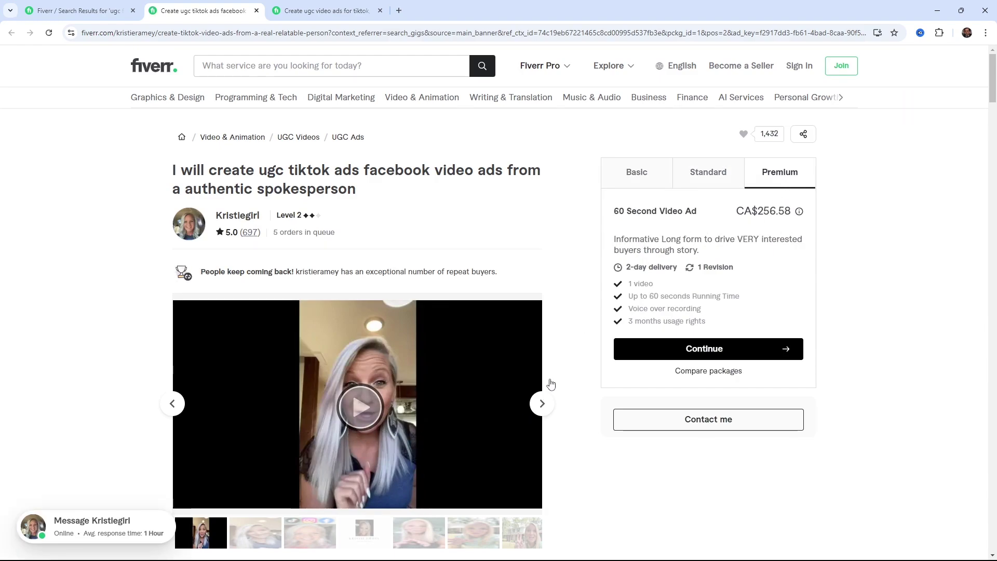
pyautogui.click(36, 11)
pyautogui.scroll(-2, 947, 298)
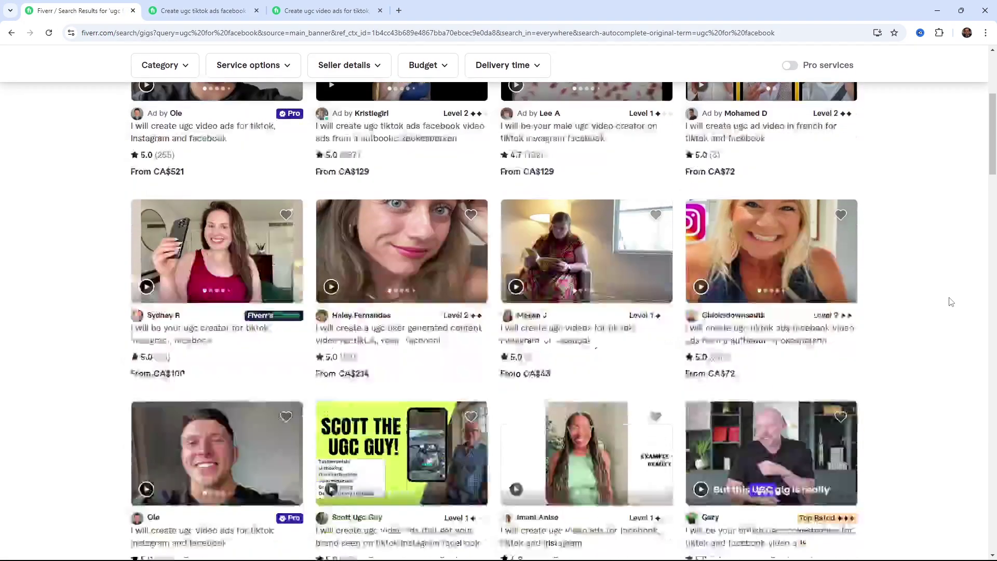